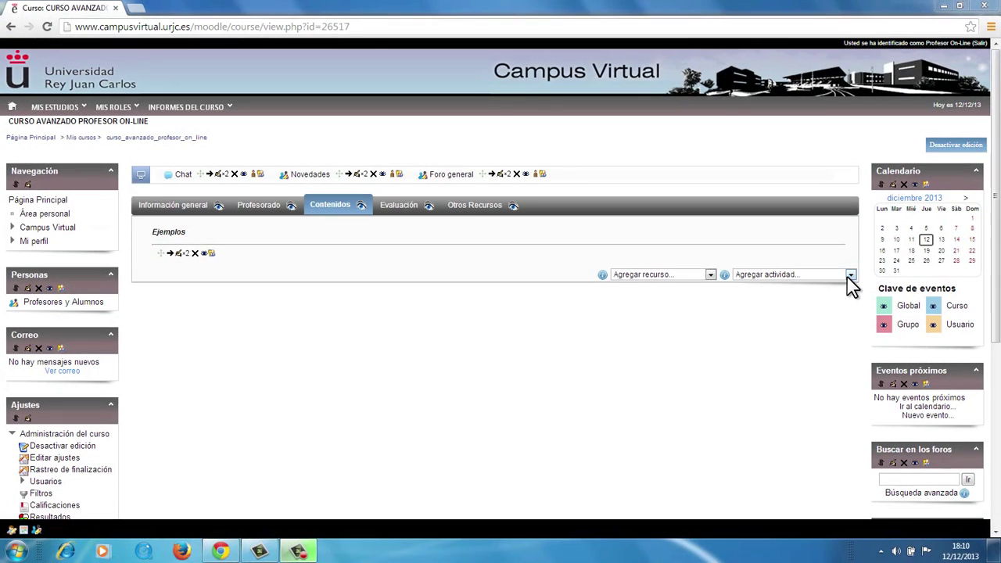
# Step: Add a Foro activity to the Contenidos section and name it "foro practicas"
pyautogui.click(849, 275)
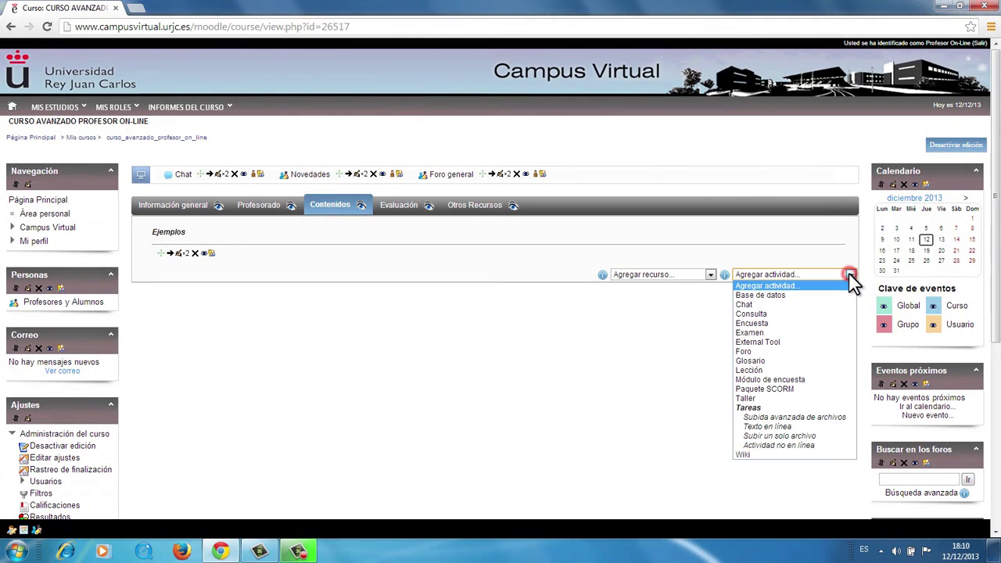
pyautogui.click(756, 351)
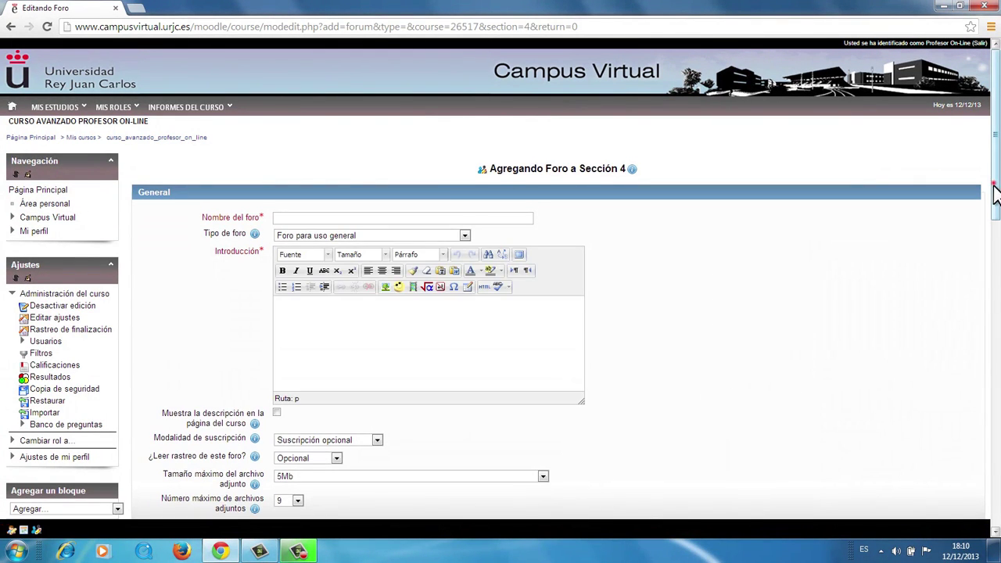
pyautogui.scroll(-2, 996, 187)
pyautogui.scroll(2, 995, 188)
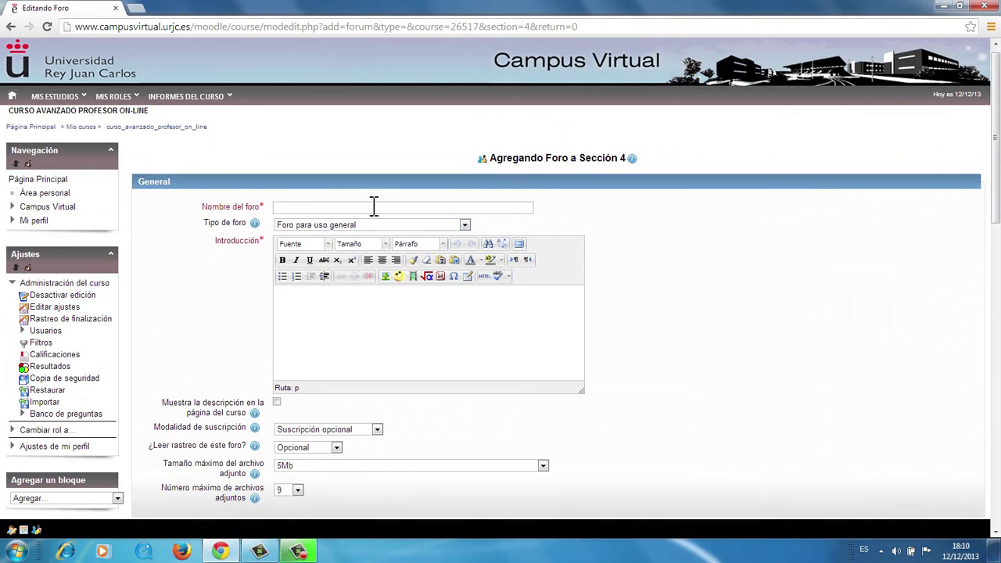
pyautogui.click(374, 206)
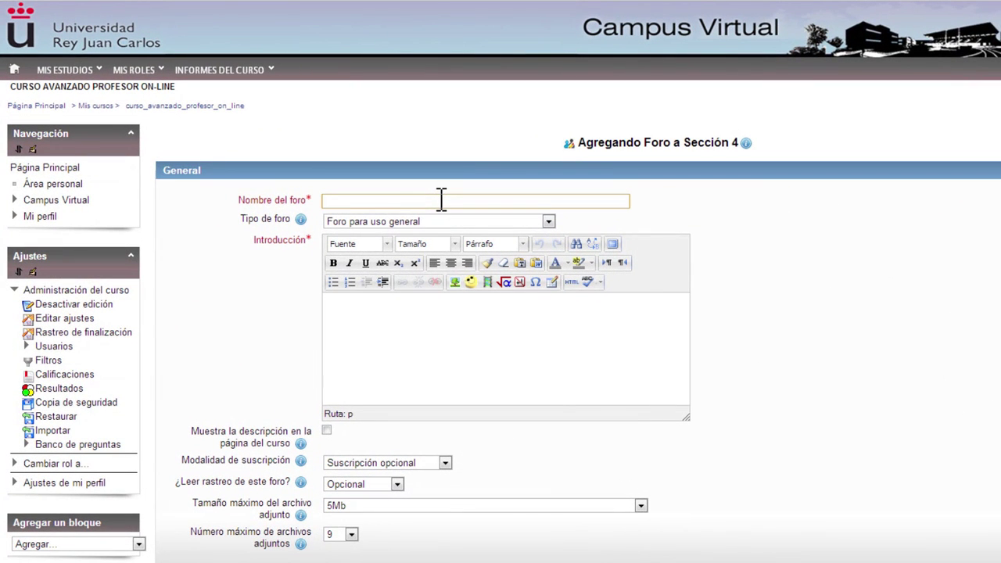
pyautogui.write('foro practicas')
# Step: Keep the forum type as Foro para uso general and enter "normas de participacion" as the introduction
pyautogui.click(548, 222)
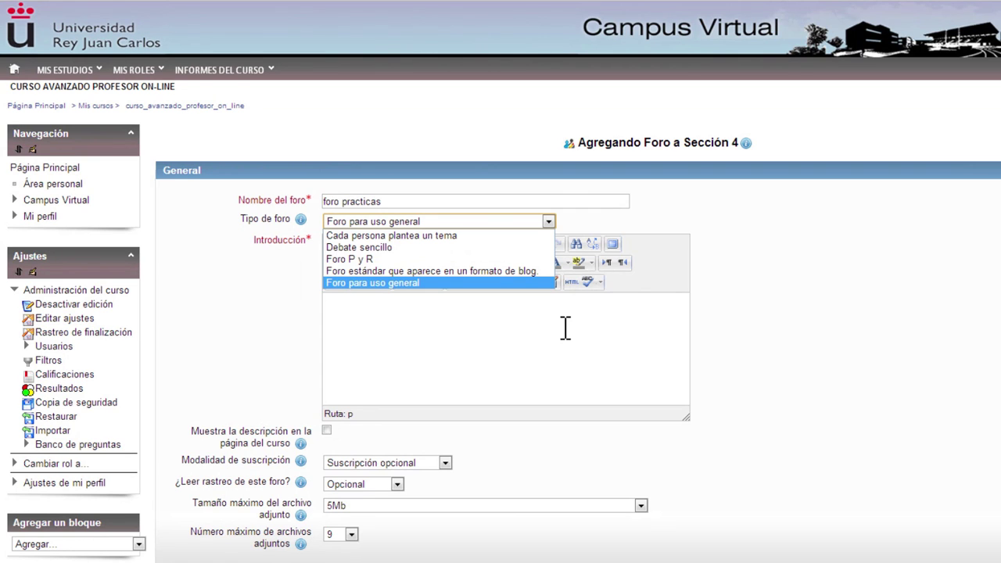
pyautogui.click(429, 337)
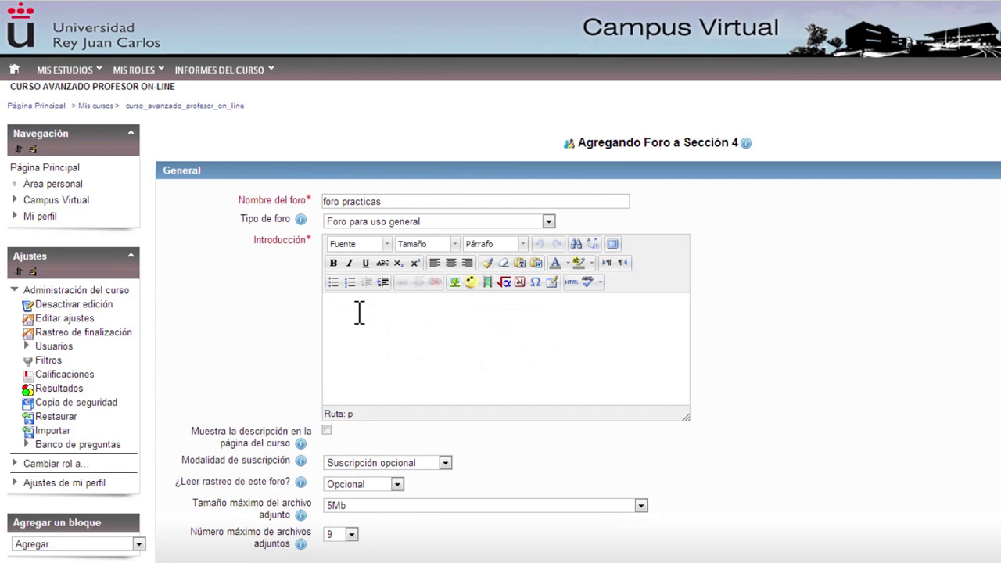
pyautogui.write('normas de participaci¨on')
pyautogui.press('BackSpace')
pyautogui.press('BackSpace')
pyautogui.press('BackSpace')
pyautogui.write('on')
# Step: Review the subscription mode and read-tracking choices, keeping Suscripción opcional and Opcional
pyautogui.scroll(-3, 469, 328)
pyautogui.scroll(-1, 469, 328)
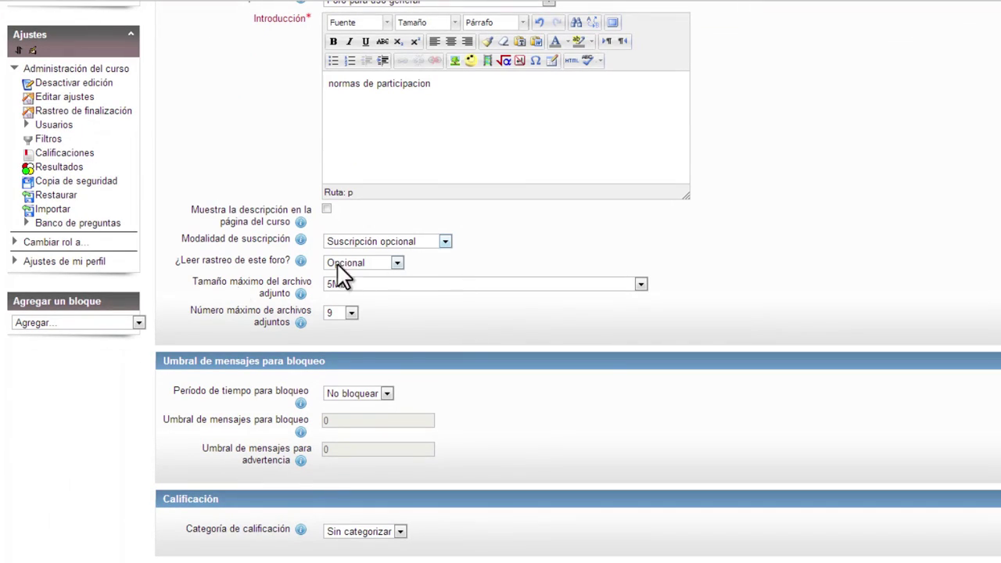
pyautogui.click(444, 243)
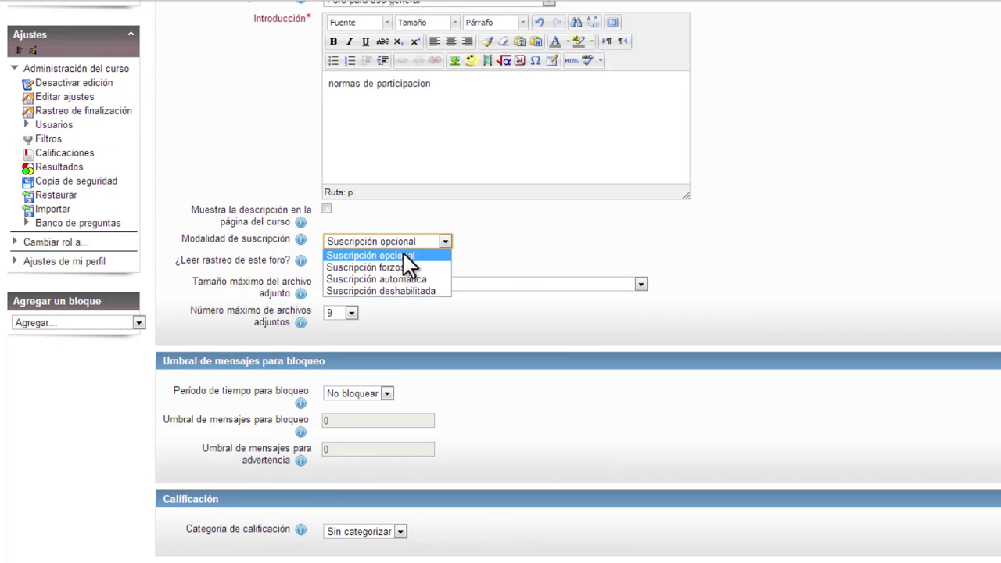
pyautogui.click(437, 256)
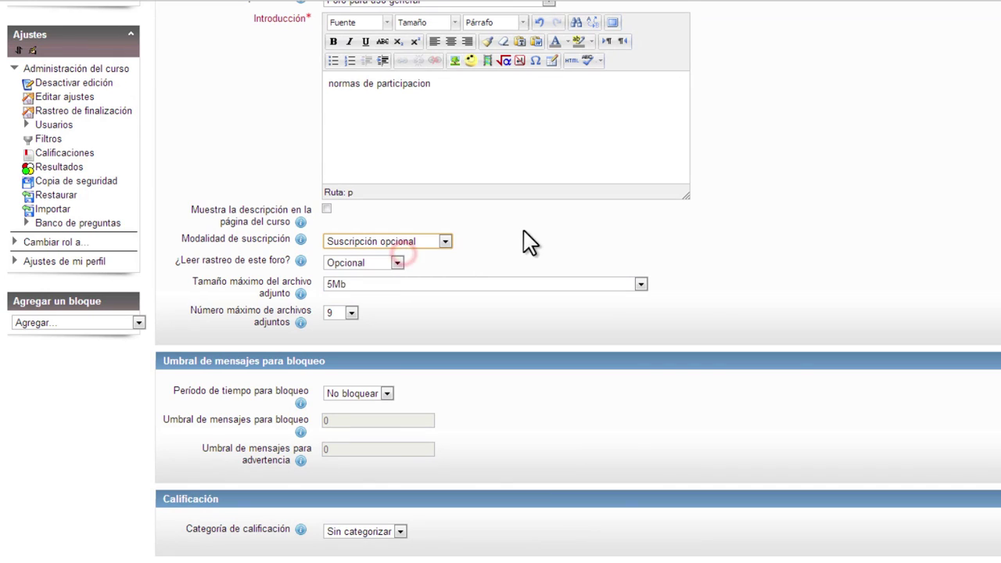
pyautogui.click(396, 264)
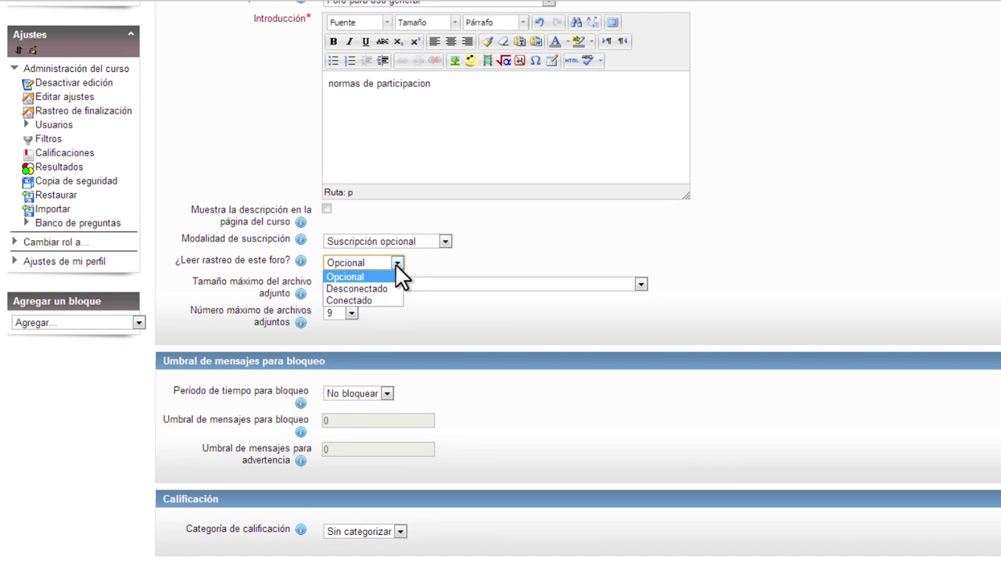
pyautogui.click(458, 327)
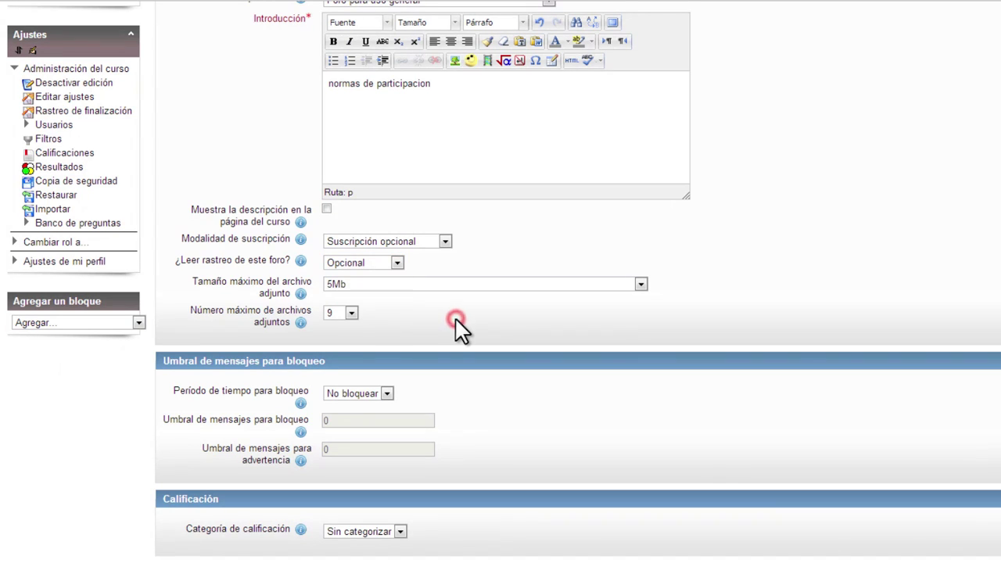
# Step: Set the maximum attachment size to 100Mb and the maximum number of attached files to 1
pyautogui.click(640, 286)
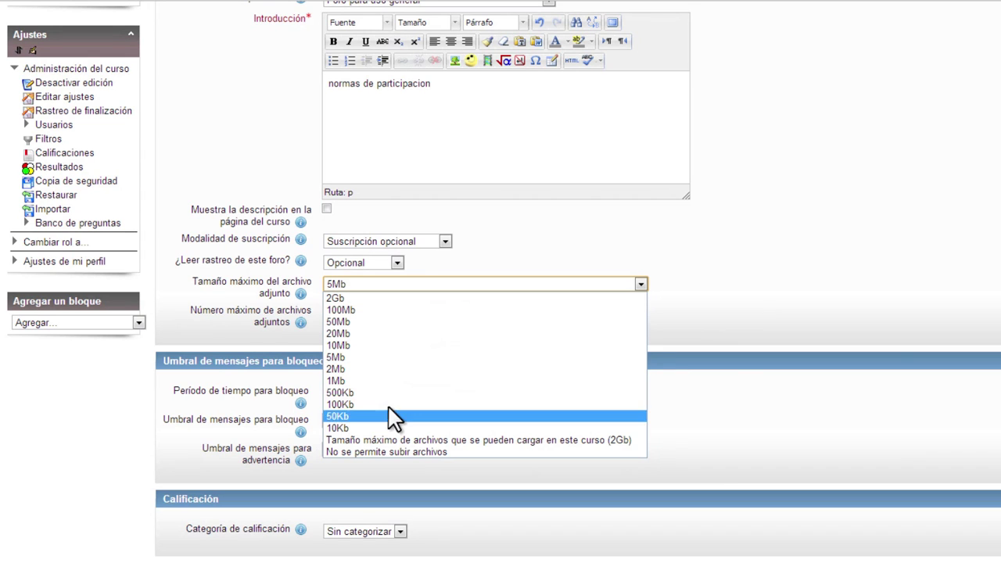
pyautogui.click(375, 313)
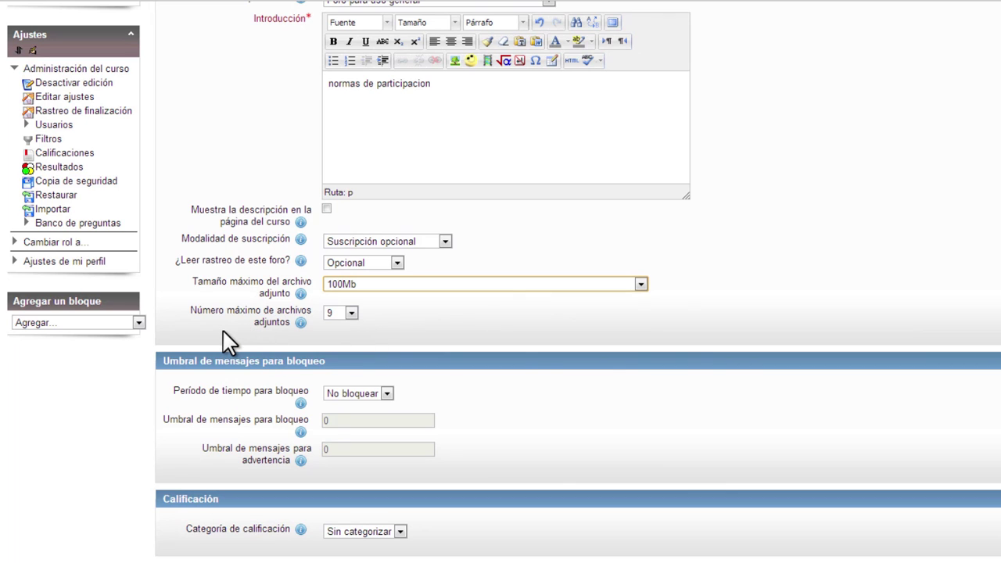
pyautogui.click(351, 313)
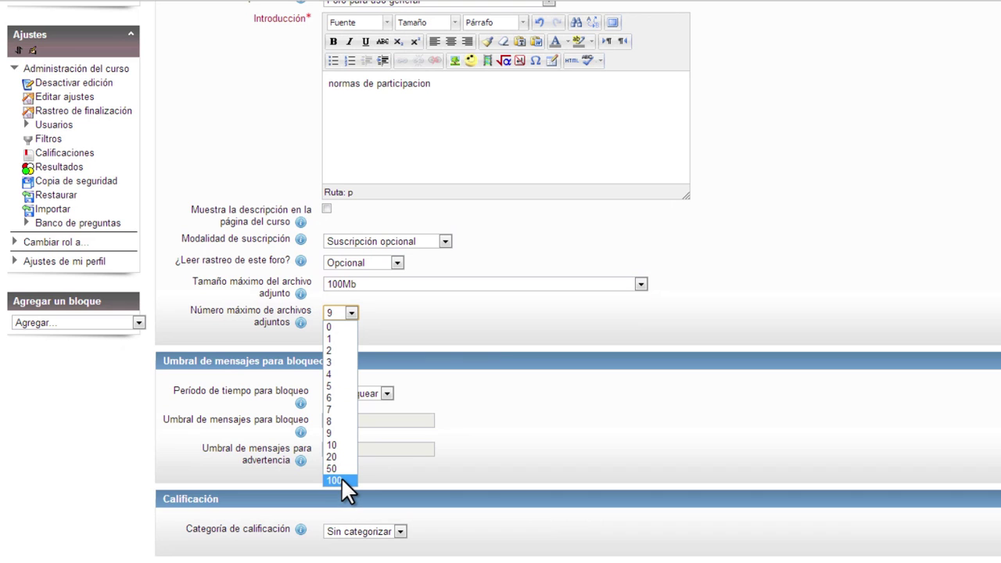
pyautogui.click(333, 338)
# Step: Set the time period for blocking messages to 1 Semana
pyautogui.scroll(-3, 754, 297)
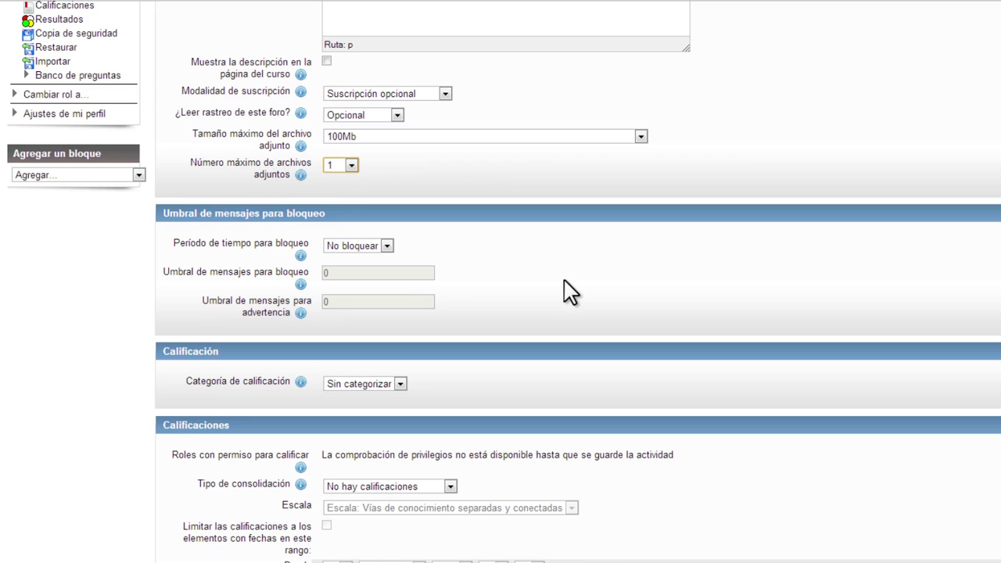
pyautogui.click(385, 245)
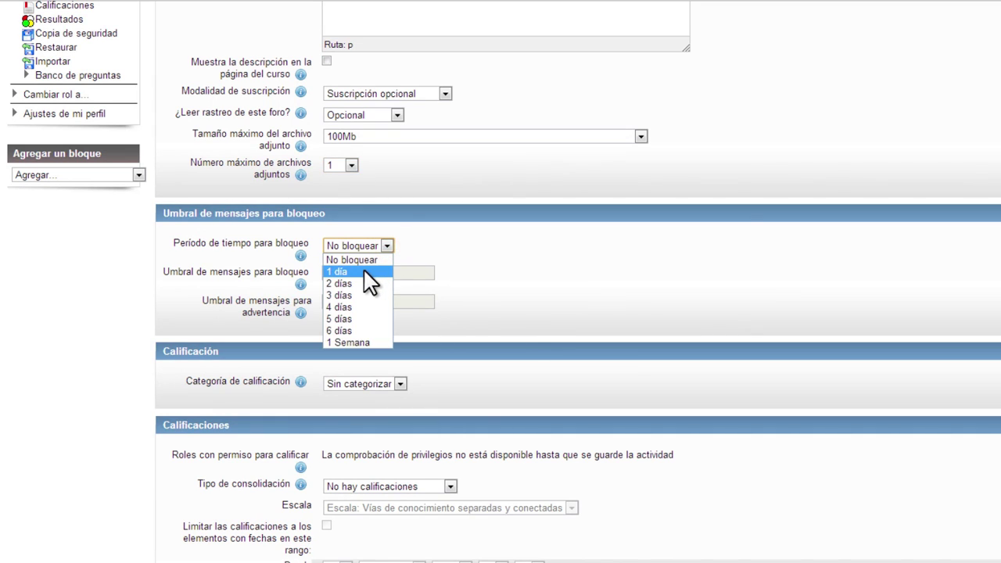
pyautogui.click(376, 342)
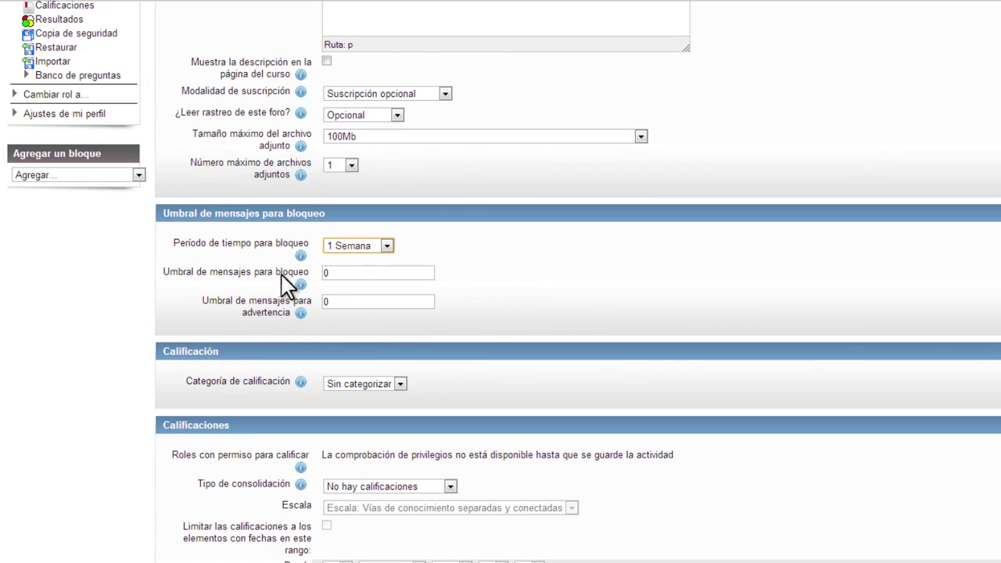
# Step: Set the message threshold for blocking to 5 and the threshold for warning to 4
pyautogui.click(339, 271)
pyautogui.click(344, 300)
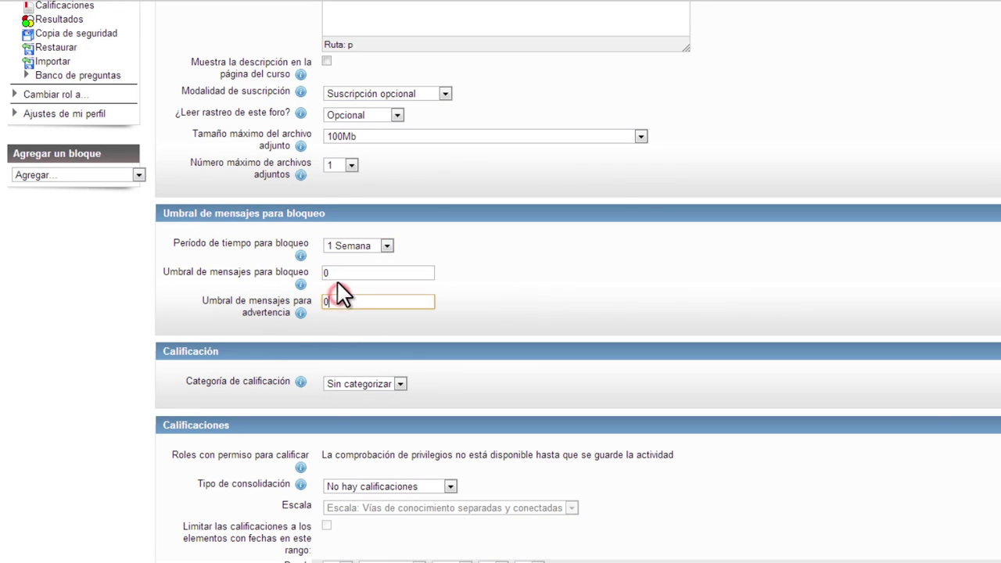
pyautogui.click(337, 271)
pyautogui.press('BackSpace')
pyautogui.write('5')
pyautogui.click(341, 303)
pyautogui.press('BackSpace')
pyautogui.write('4')
# Step: Review the consolidation types available for the forum's ratings, keeping No hay calificaciones
pyautogui.scroll(-3, 531, 329)
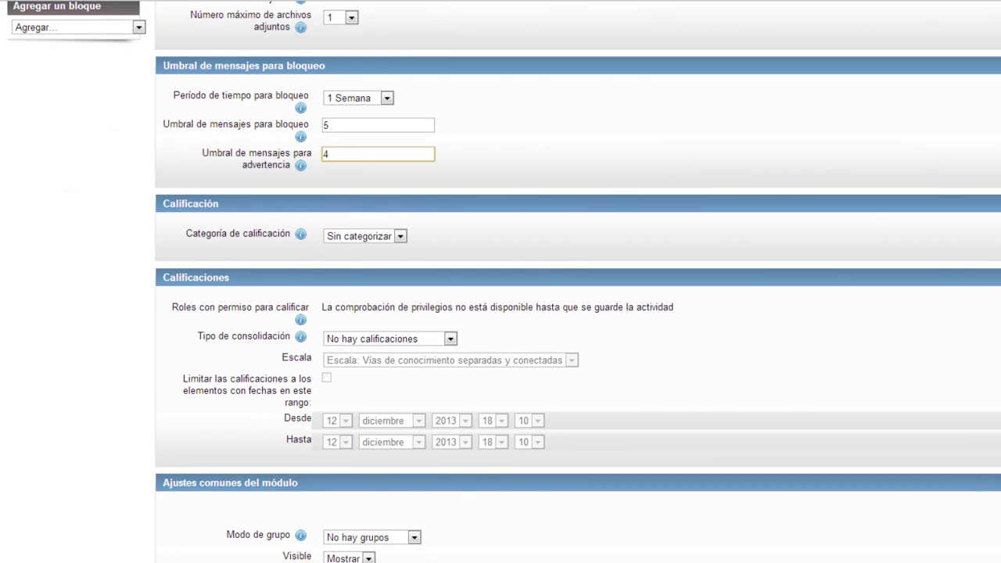
pyautogui.scroll(-1, 906, 375)
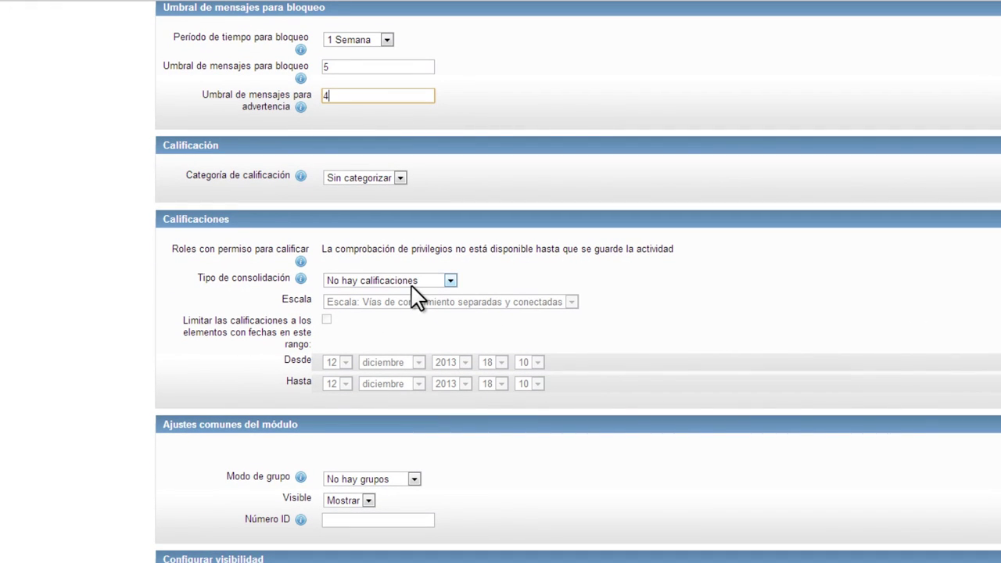
pyautogui.click(452, 280)
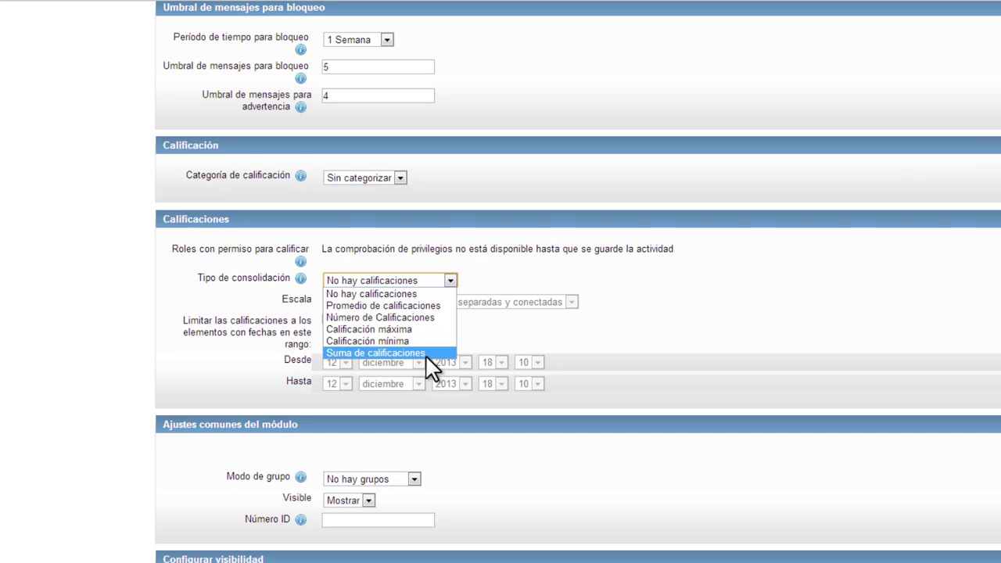
pyautogui.click(490, 326)
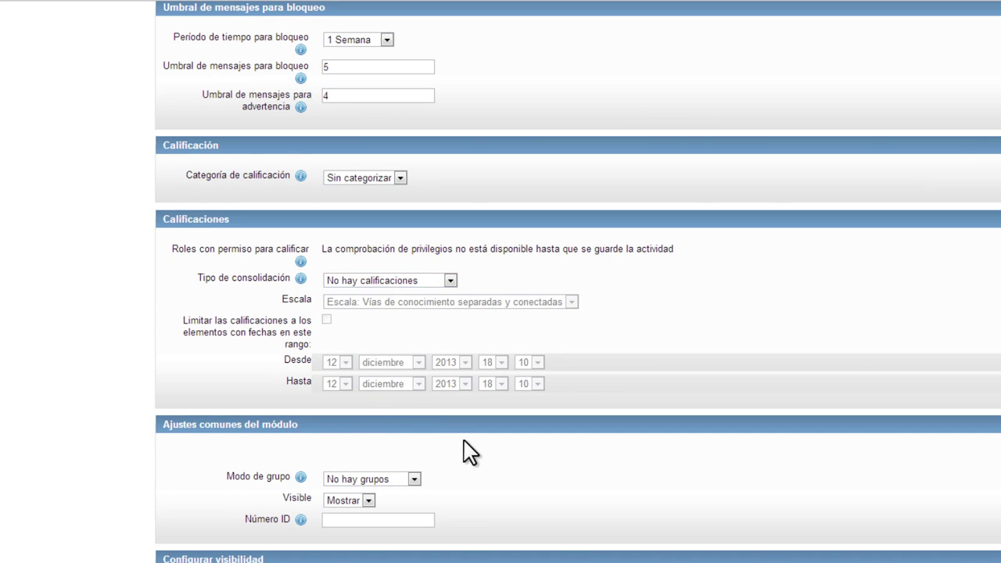
# Step: Set the forum's completion tracking to "Mostrar la actividad como completada cuando se cumplan las condiciones"
pyautogui.scroll(-1, 467, 450)
pyautogui.scroll(-4, 467, 450)
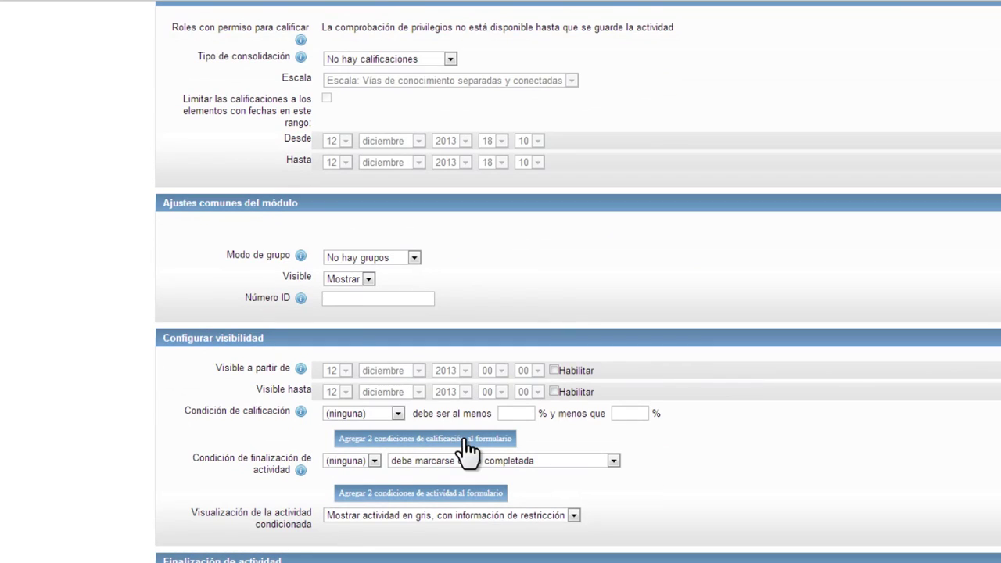
pyautogui.scroll(-1, 466, 450)
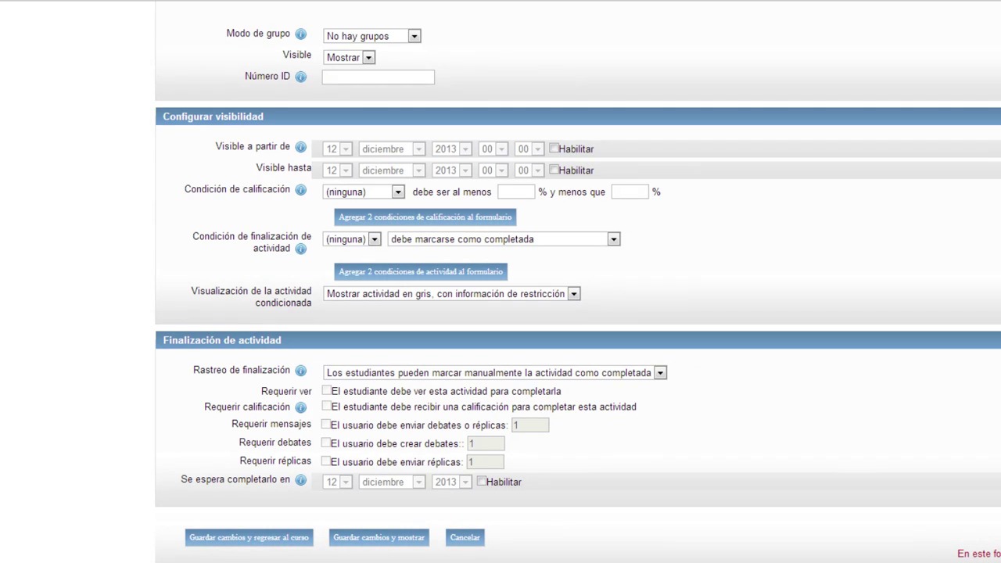
pyautogui.click(659, 374)
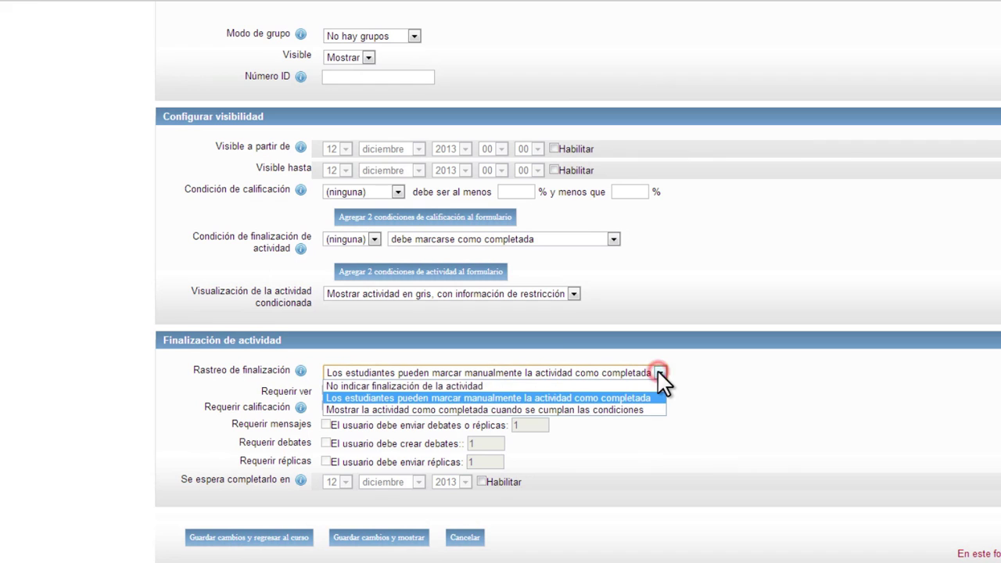
pyautogui.click(496, 397)
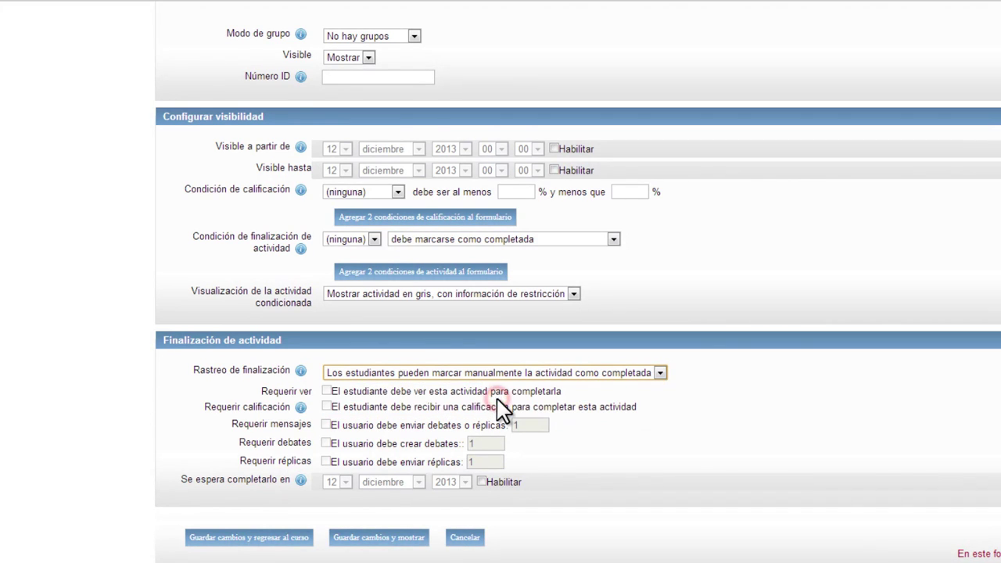
pyautogui.click(660, 373)
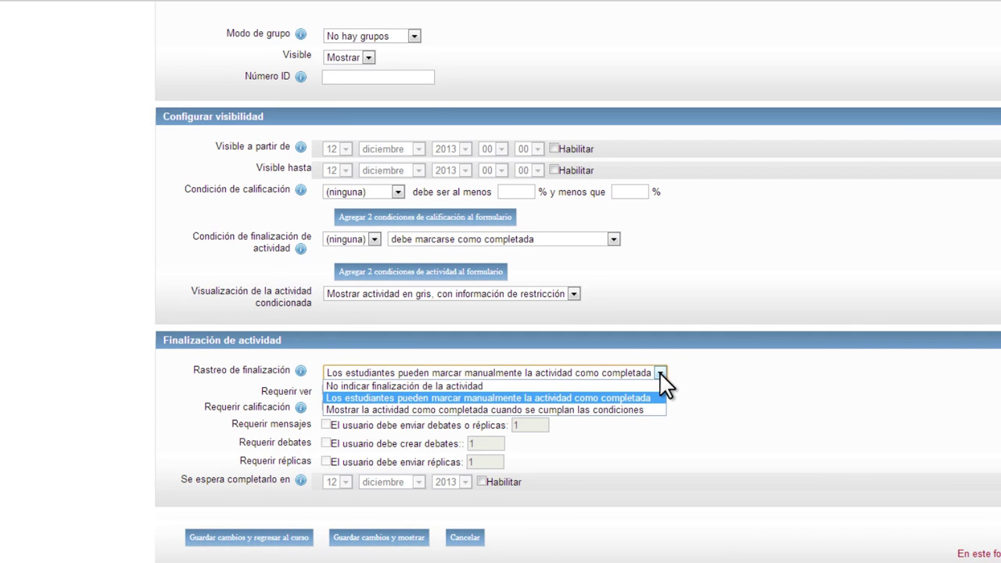
pyautogui.click(530, 409)
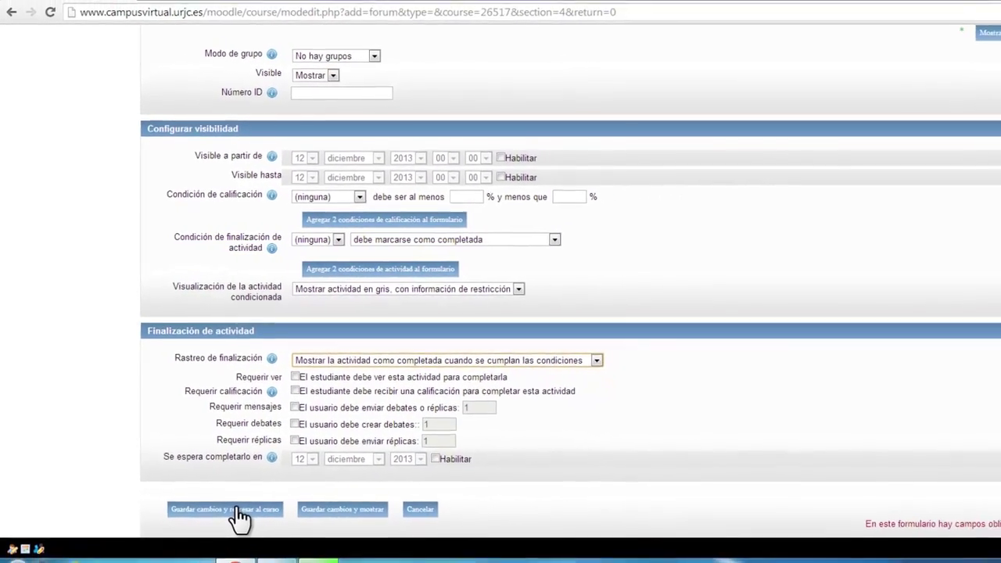
# Step: Save the forum settings and return to the course's Contenidos section
pyautogui.click(237, 516)
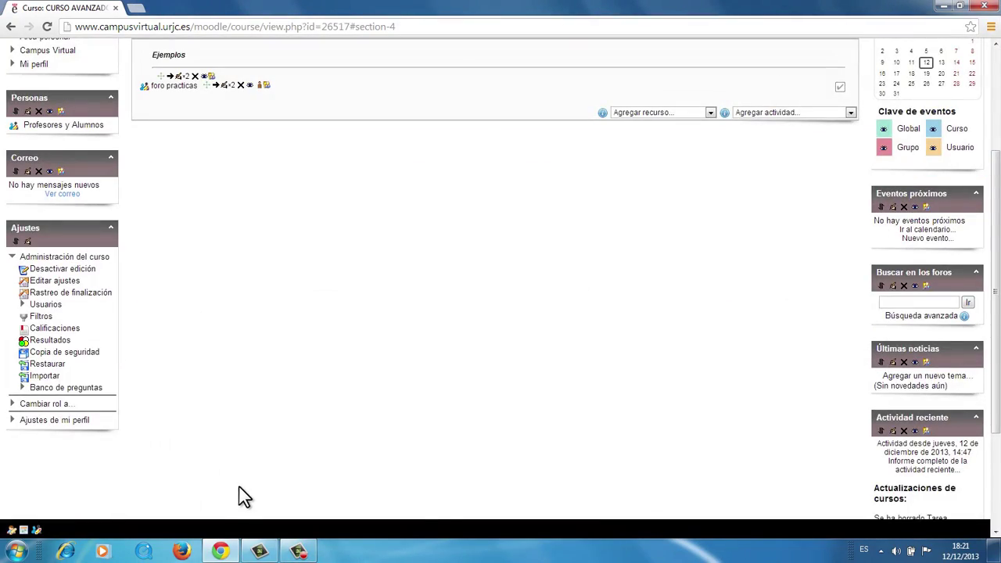
pyautogui.scroll(3, 250, 476)
pyautogui.scroll(1, 281, 313)
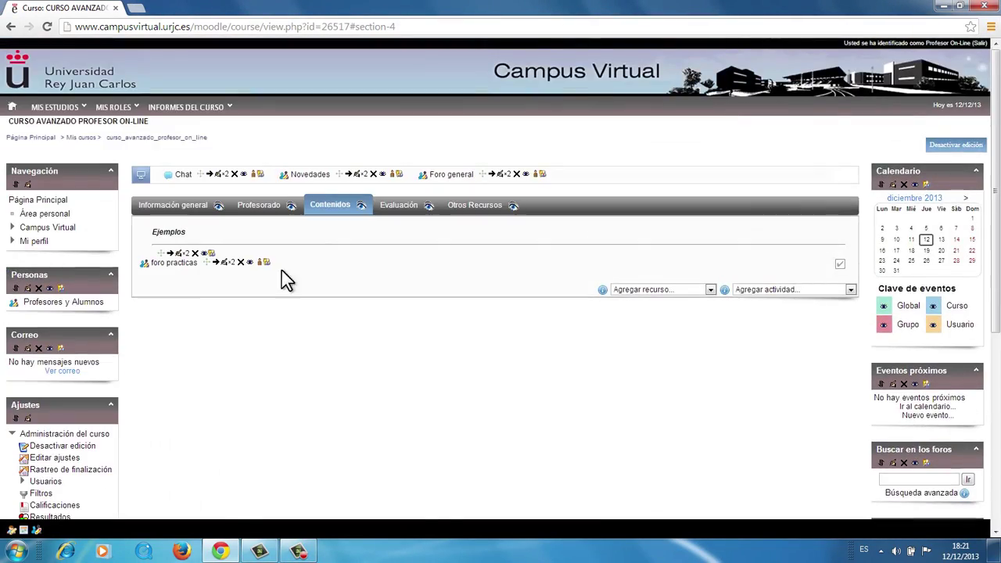